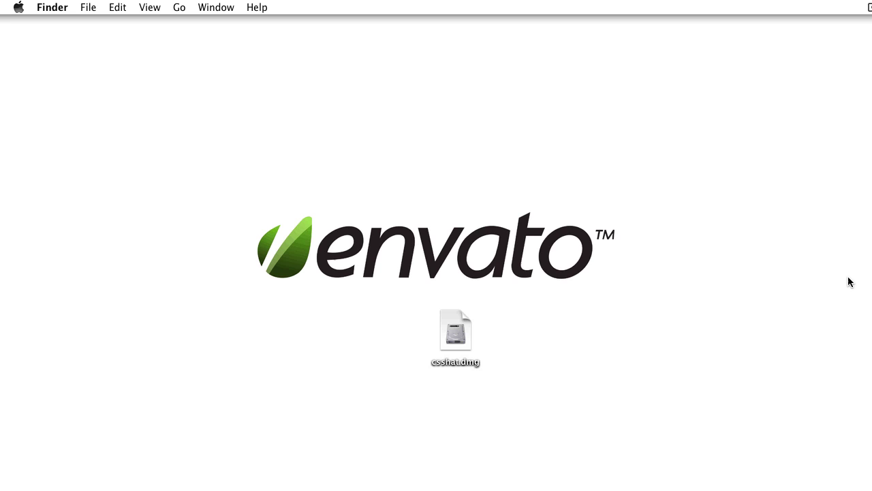
Step: Open the CSS Hat disk image, launch its installer, and accept the downloaded-app warning
double_click(455, 332)
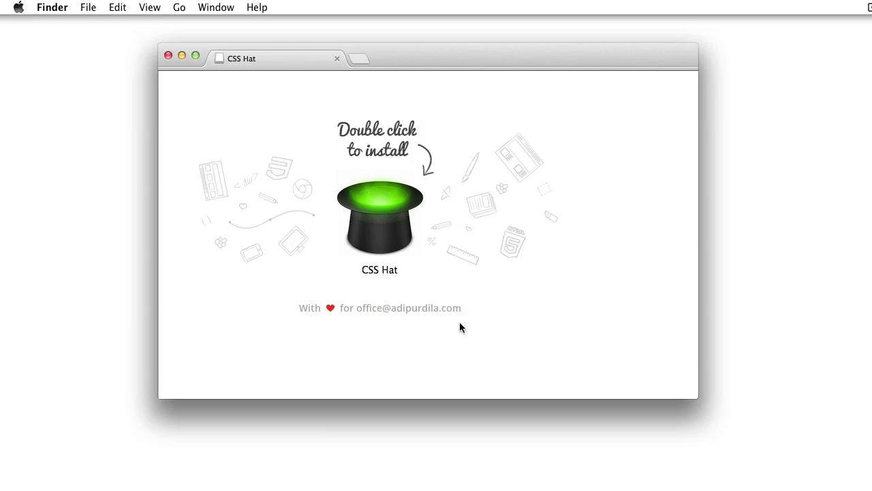
double_click(389, 230)
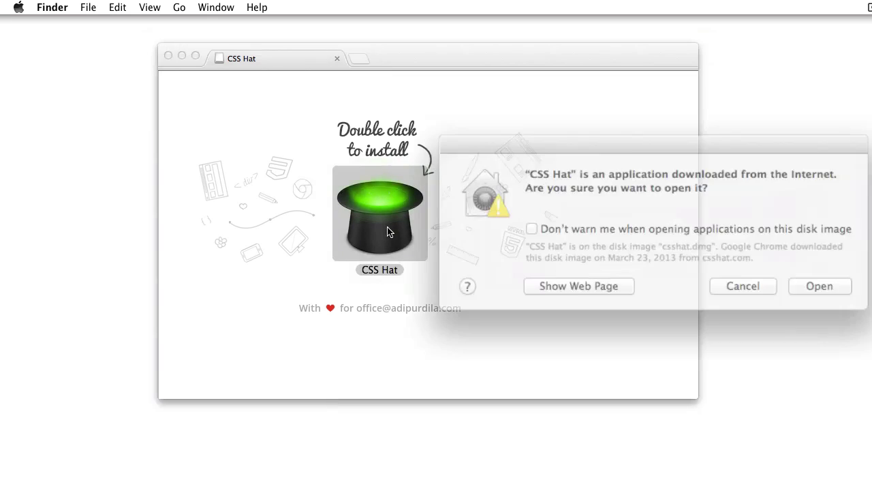
left_click_drag(737, 148, 525, 152)
left_click(595, 282)
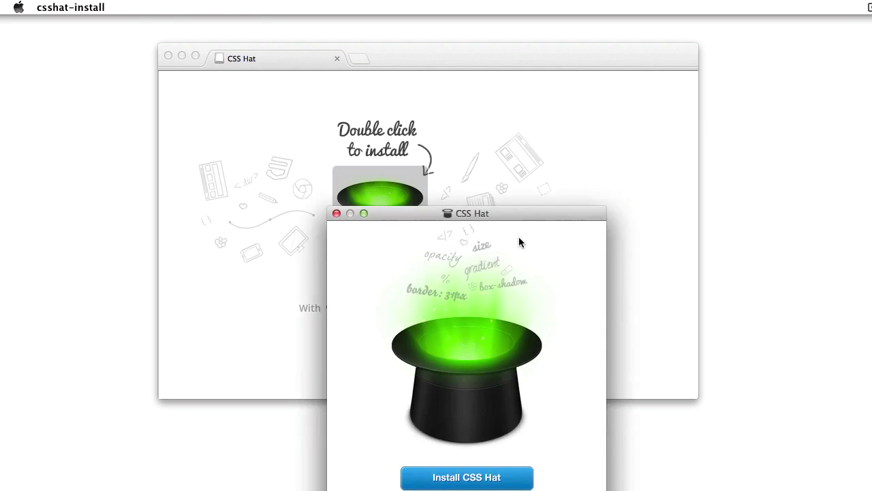
left_click_drag(503, 213, 505, 67)
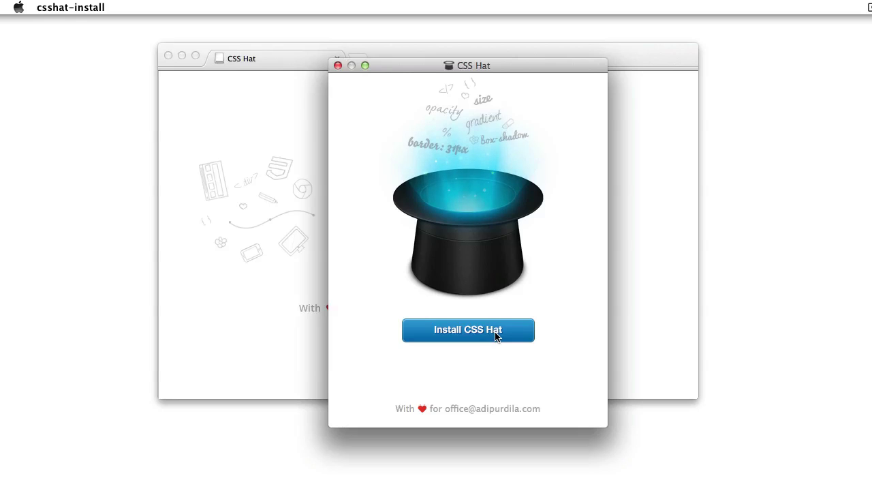
left_click(18, 7)
left_click(45, 73)
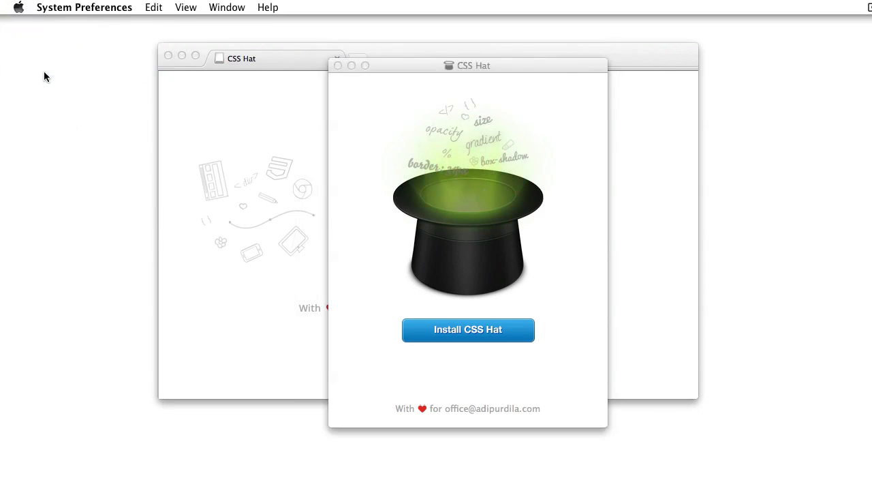
left_click(454, 120)
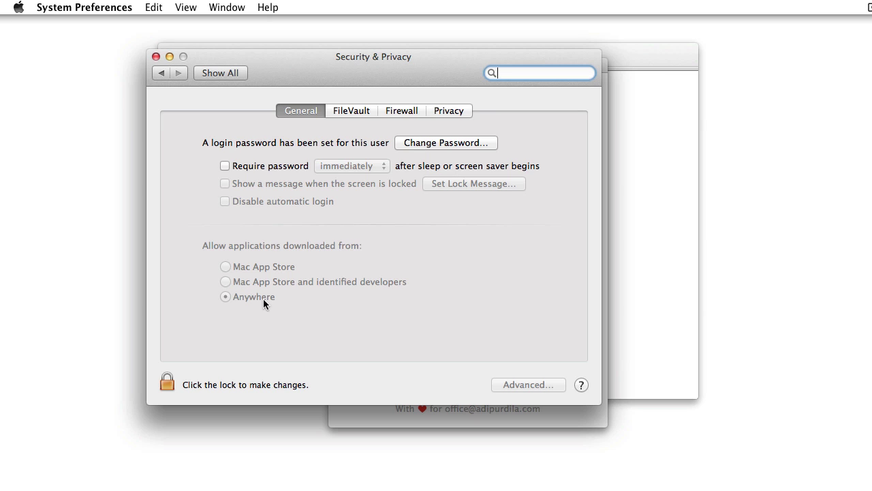
left_click(156, 57)
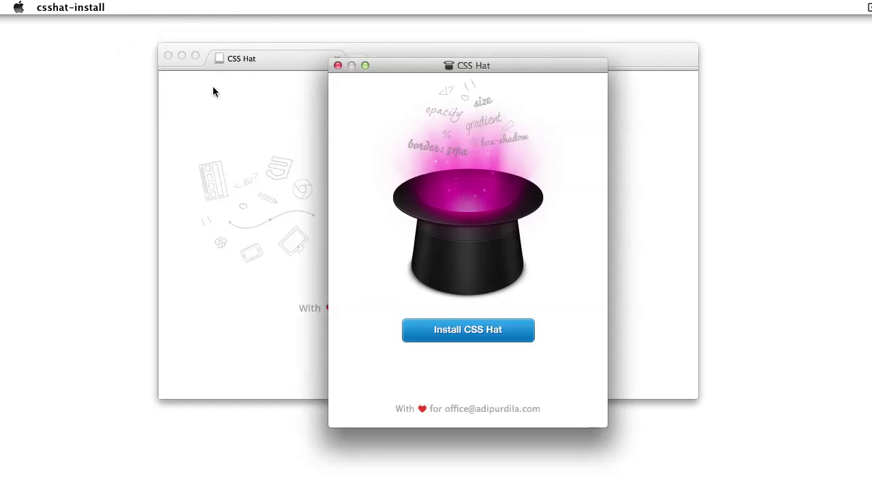
Step: Close the CSS Hat installer and disk image windows, then open Photoshop's Window > Extensions menu
left_click(339, 65)
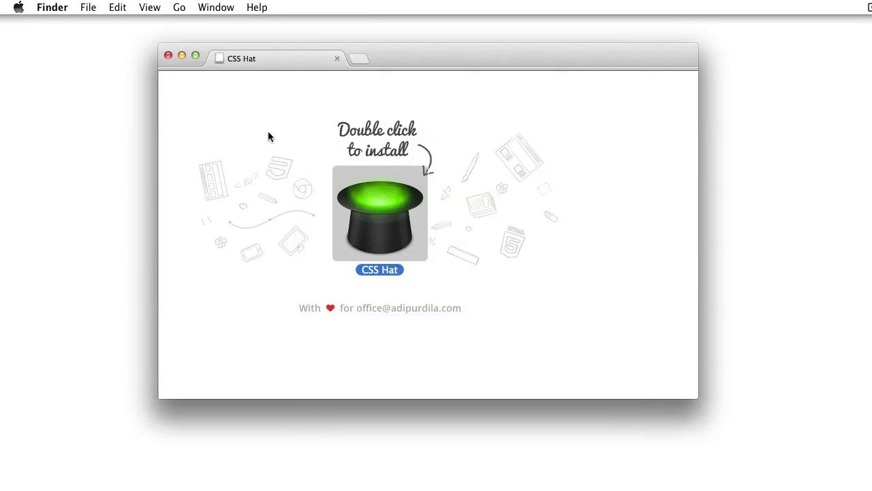
left_click(168, 57)
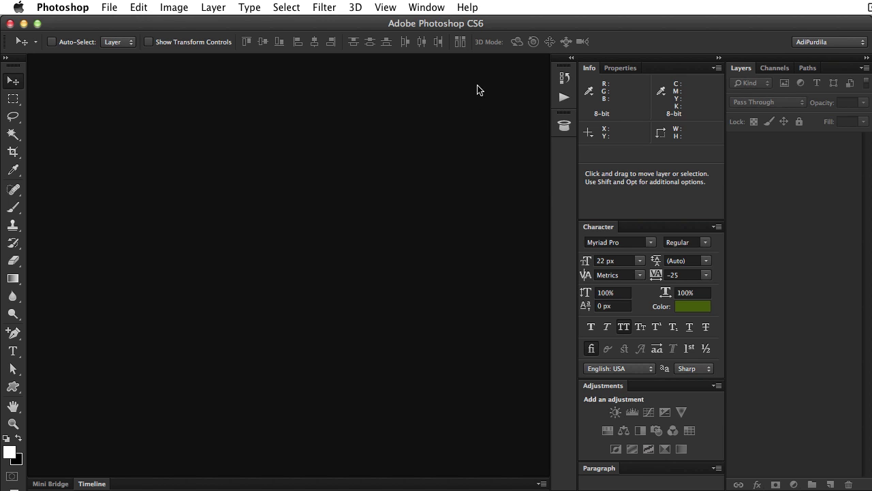
left_click(440, 7)
mouse_move(453, 61)
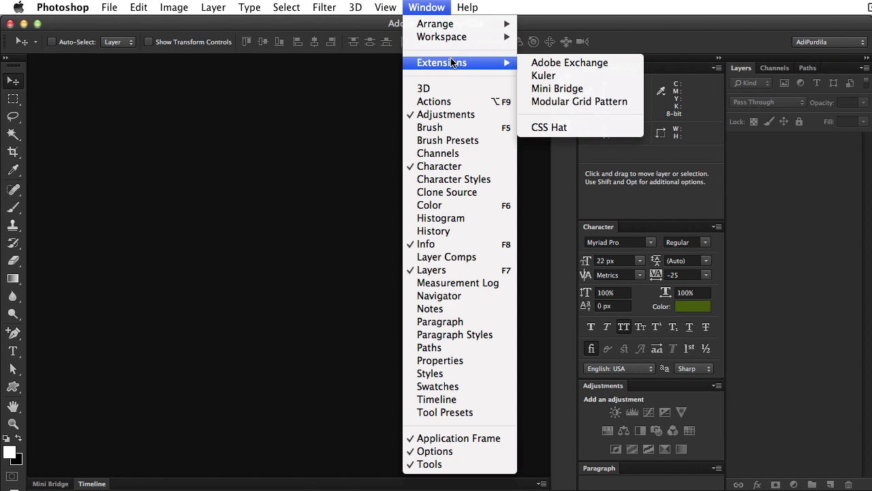
Step: Open the CSS Hat extension panel from Window > Extensions
left_click(549, 128)
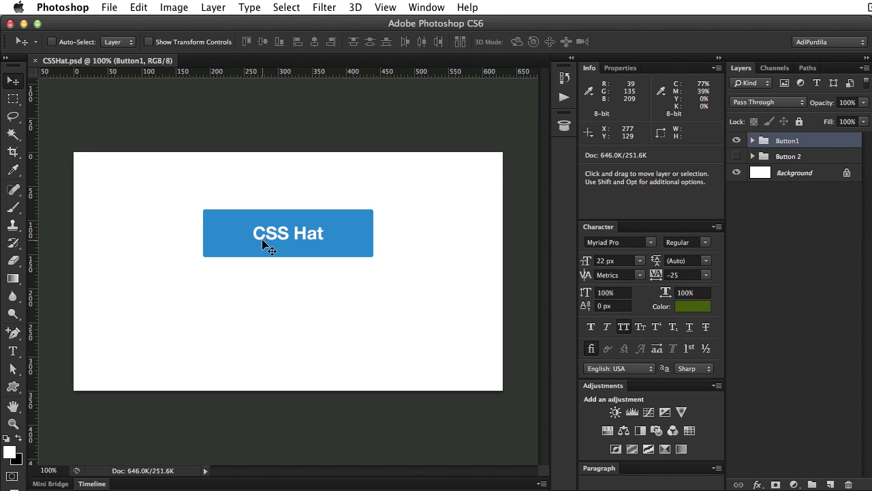
Step: Copy the button1 shape's CSS (border-radius 3px, background #2686d1) from CSS Hat into Coda
left_click(355, 241, "super")
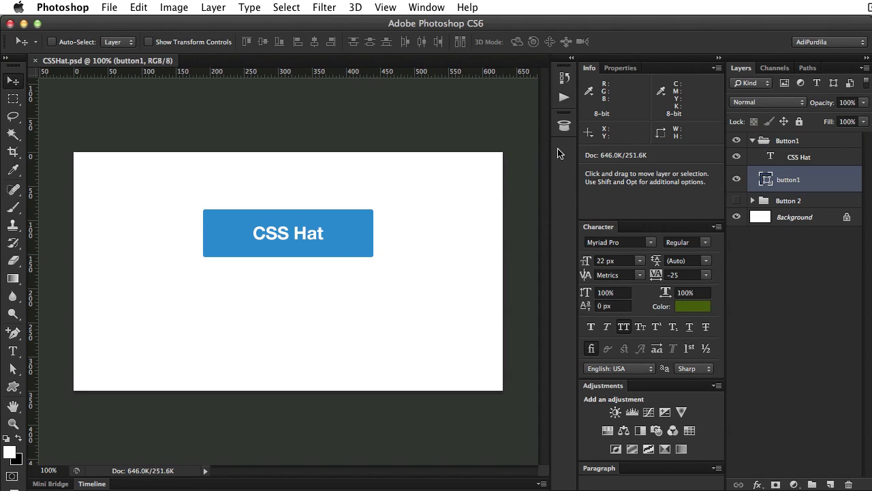
left_click(564, 125)
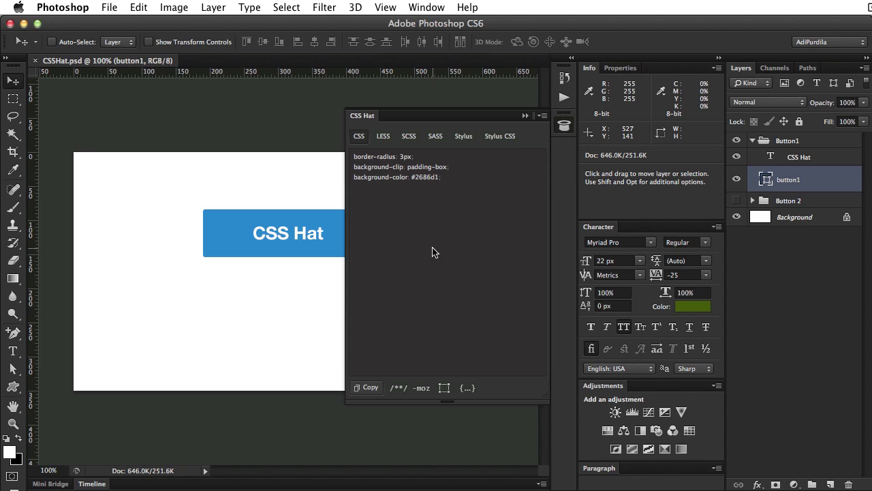
left_click(368, 388)
key("super+Tab")
key("super+Tab")
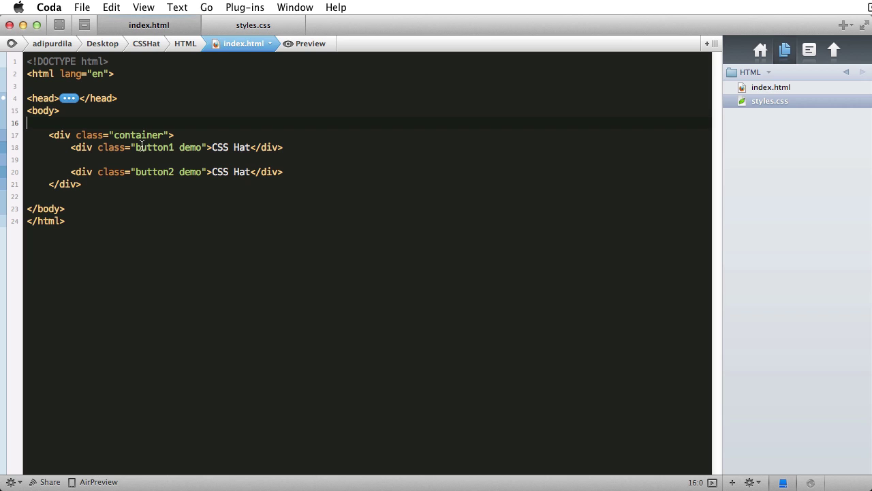
Step: In styles.css, add a .button1 rule holding the pasted, indented border-radius, background-clip and #2686d1 declarations
key("super+Tab")
left_click(247, 28)
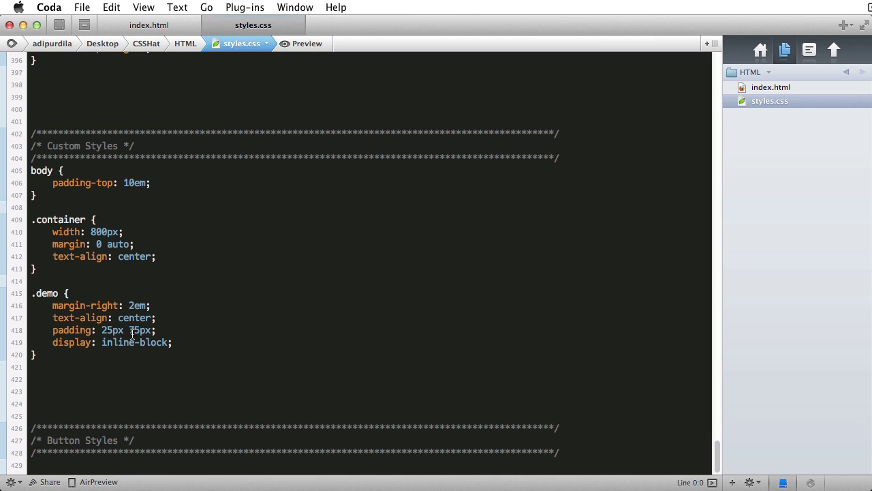
left_click(78, 462)
type(".button1 {")
key("Return")
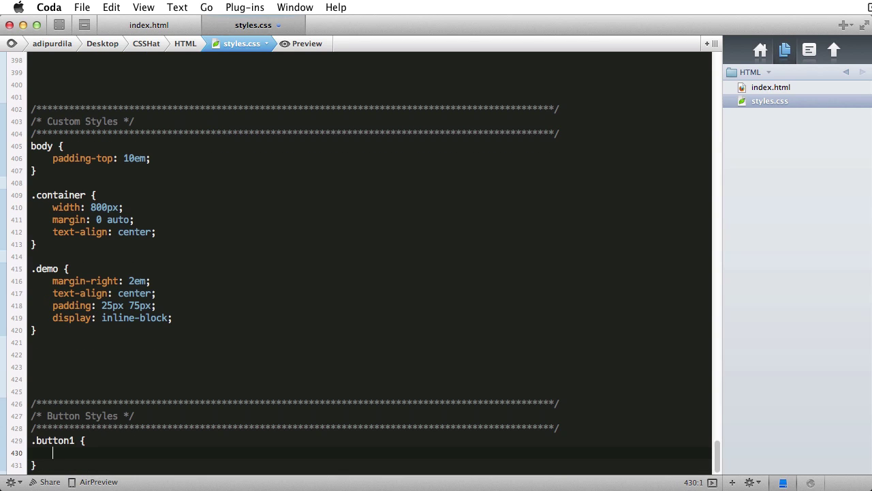
key("shift+Down")
key("super+v")
key("shift+Up")
key("shift+Up")
key("shift+Up")
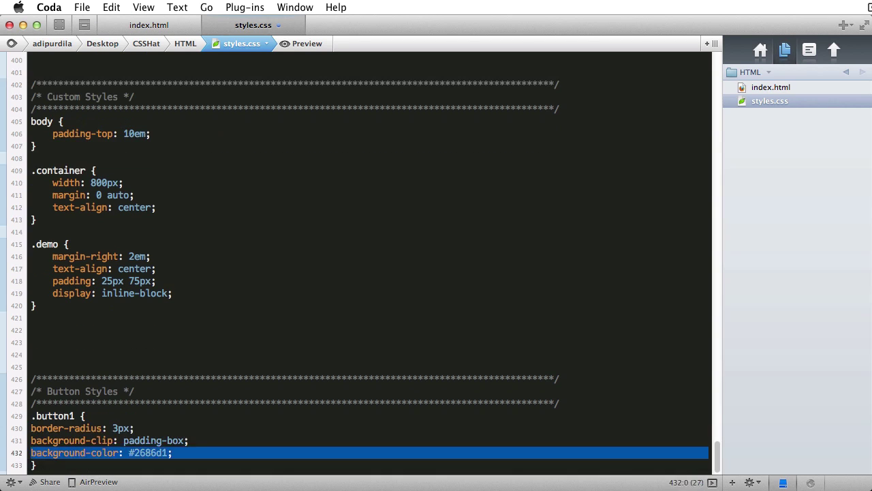
key("Tab")
Step: Reload Chrome to check the blue button, then return to Photoshop
key("super+Tab")
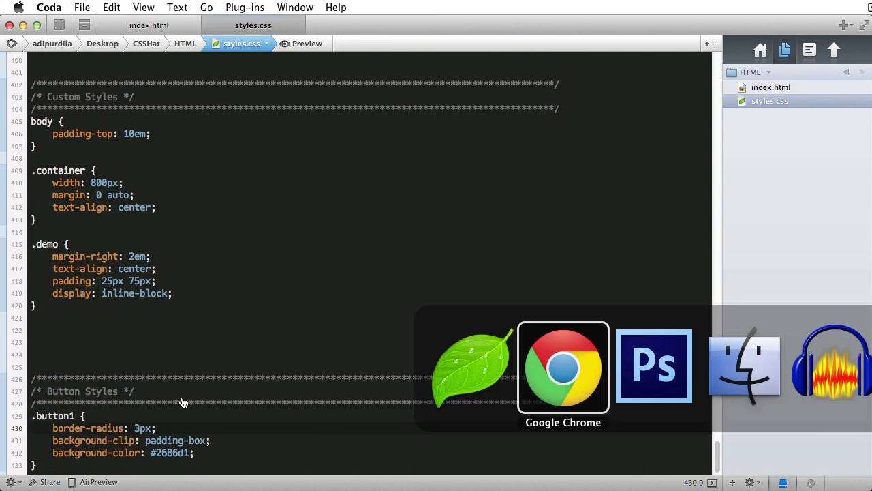
key("super+r")
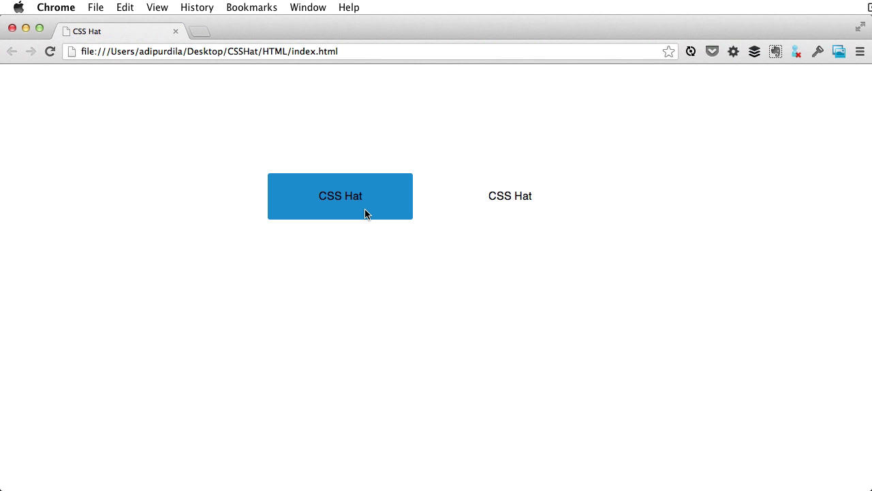
key("super+Tab")
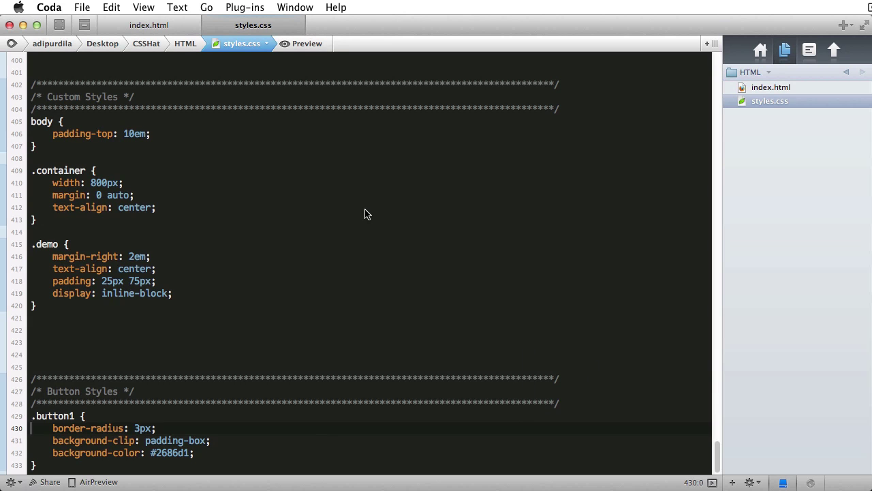
key("super+Tab")
key("super+Tab")
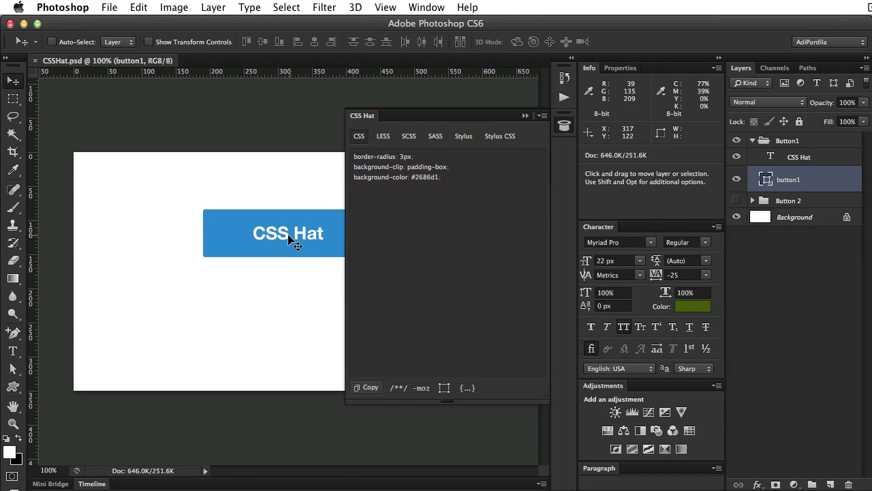
Step: Copy the generated CSS for the CSS Hat text layer
left_click(293, 239, "super")
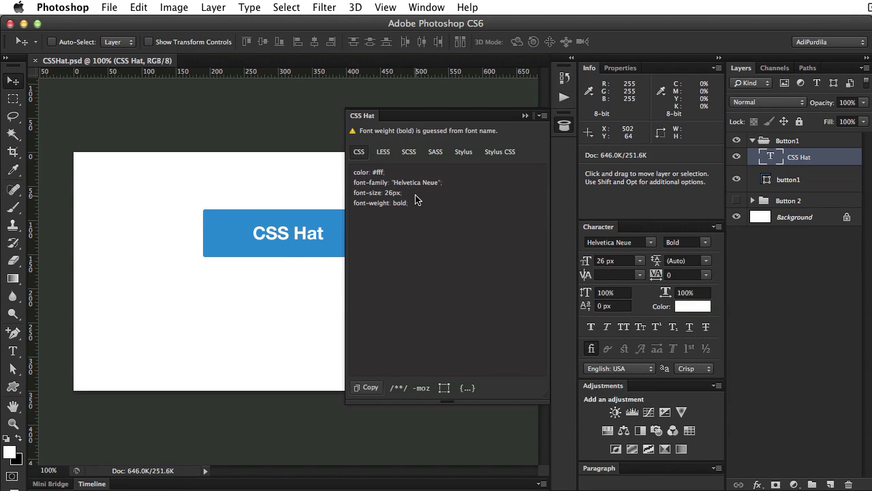
key("super+a")
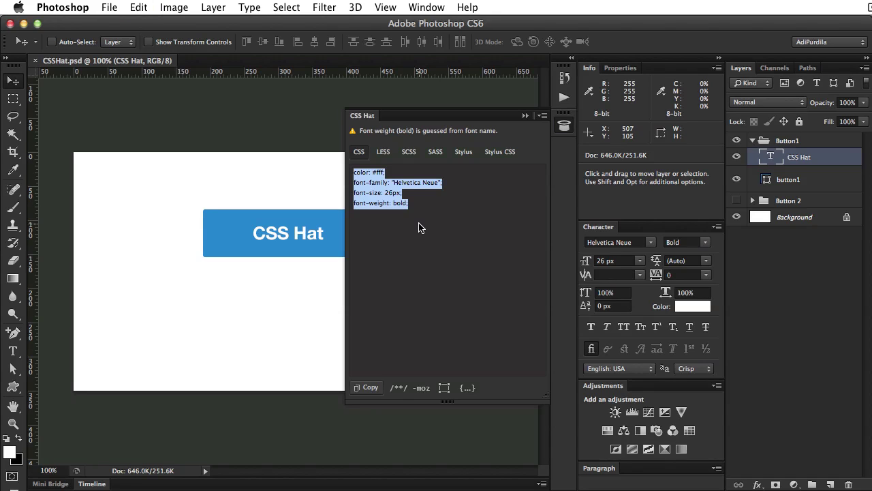
key("super+c")
key("super+Tab")
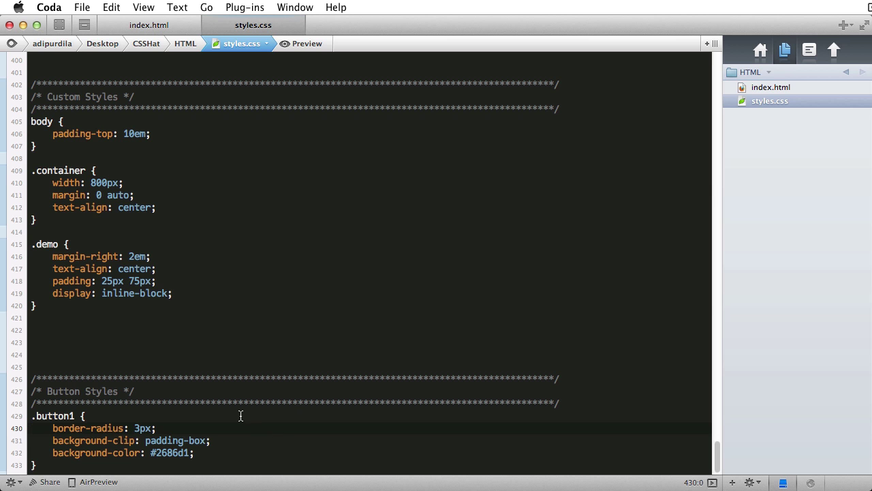
Step: Paste the #fff, Helvetica Neue, 26px bold declarations into .button1, indent them, and save styles.css
scroll(239, 413, "down", 1)
left_click(300, 445)
key("Return")
key("Return")
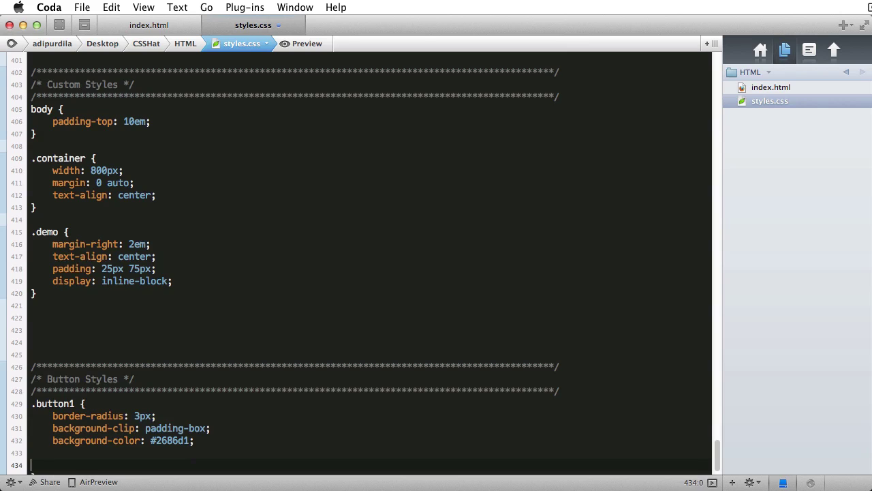
key("super+v")
key("shift+Up")
key("shift+Up")
key("shift+Up")
key("shift+Up")
key("super+]")
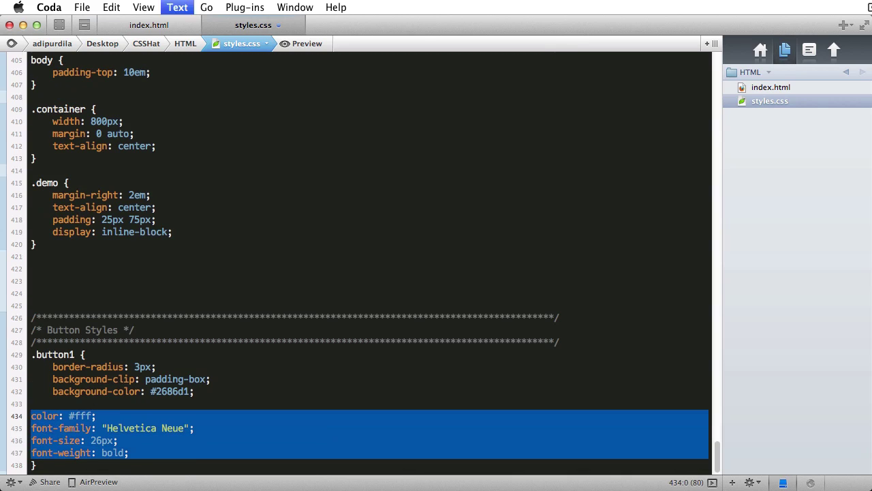
key("Left")
key("super+s")
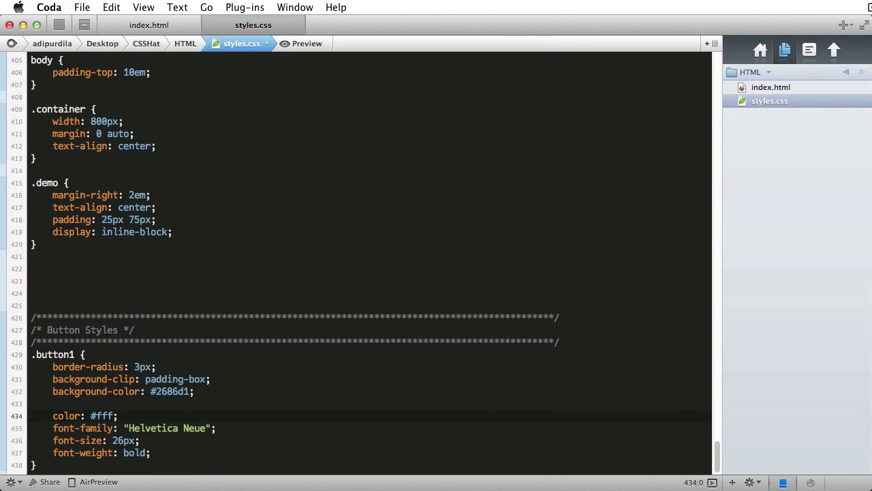
key("super+Tab")
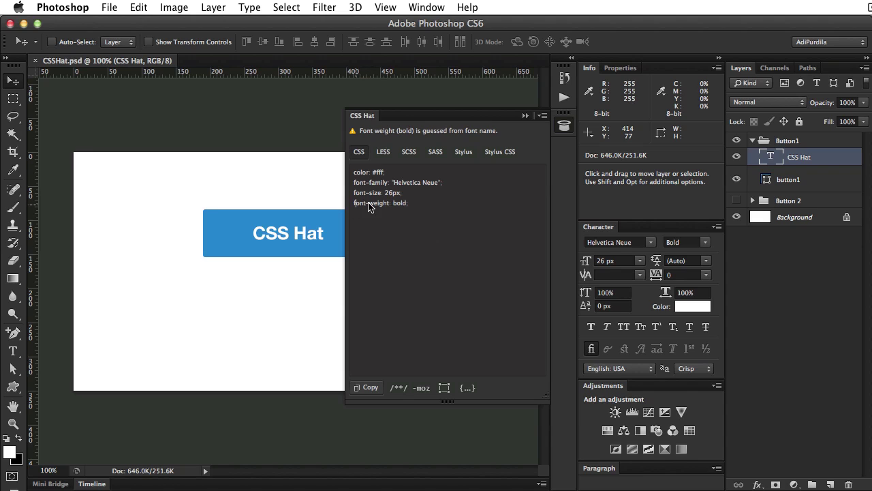
Step: Reload Chrome to see the blue button with its white bold 'CSS Hat' label
left_click_drag(355, 203, 409, 203)
key("super+Tab")
key("super+Tab")
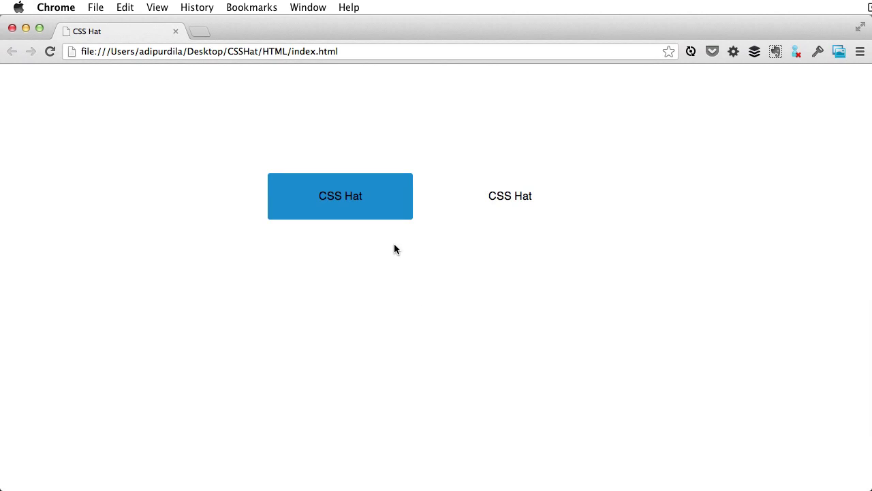
key("super+r")
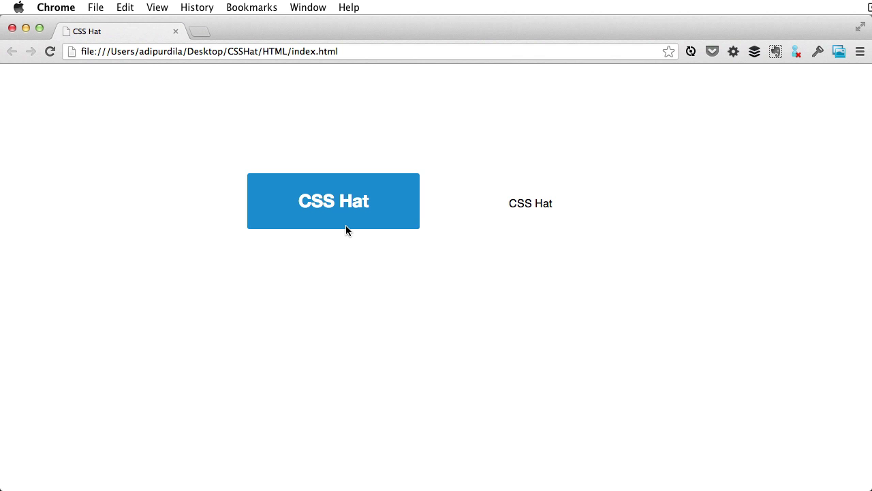
key("super+Tab")
key("super+Tab")
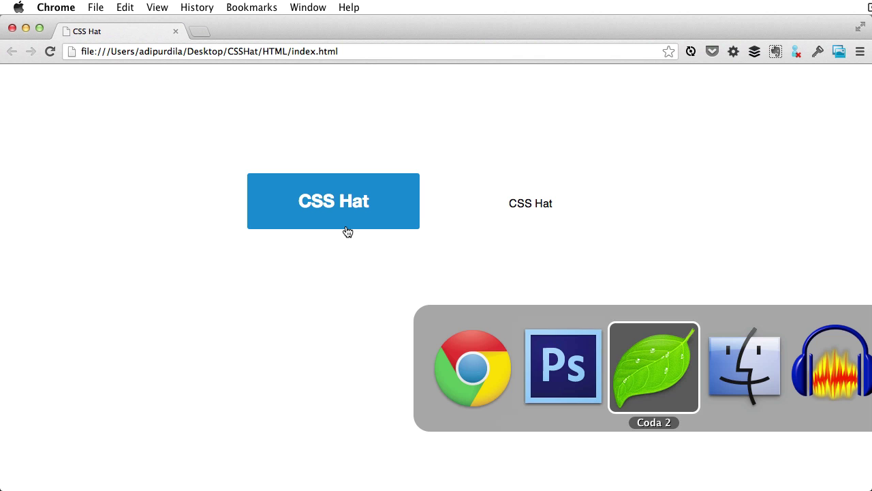
Step: Highlight the .demo rule's text-align center and padding values, then show the LESS Hat site
left_click_drag(103, 208, 152, 208)
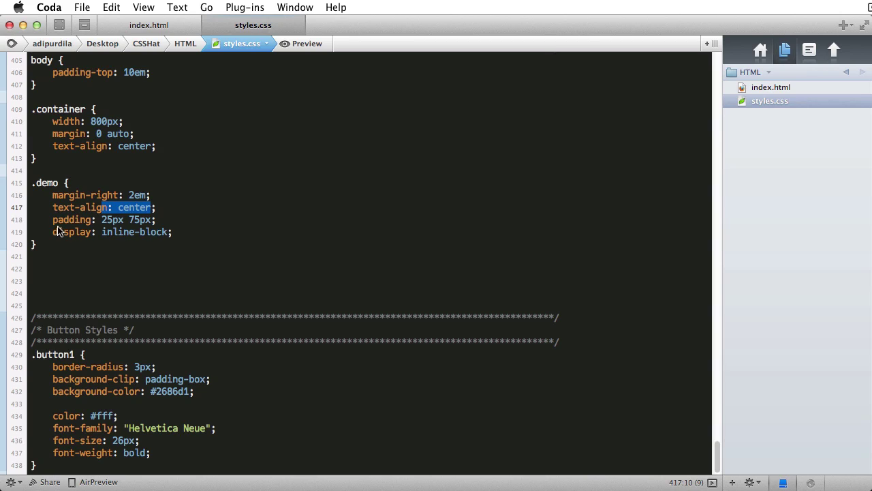
left_click_drag(58, 219, 152, 220)
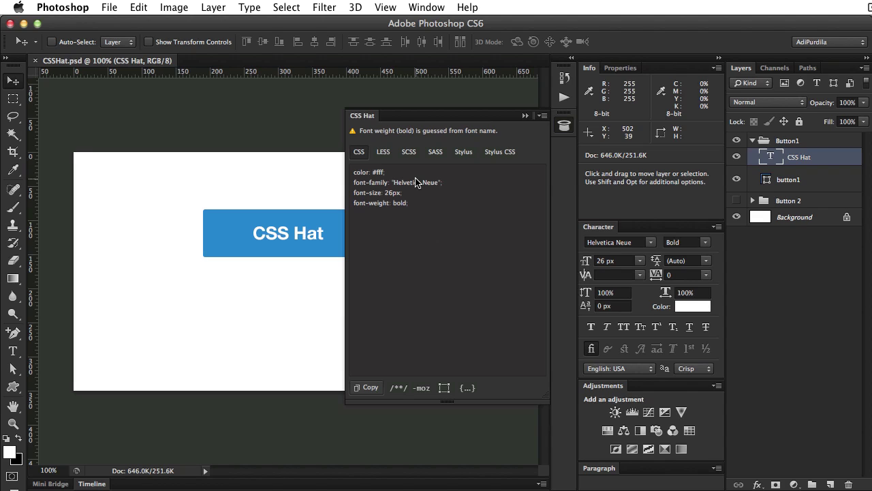
key("super+Tab")
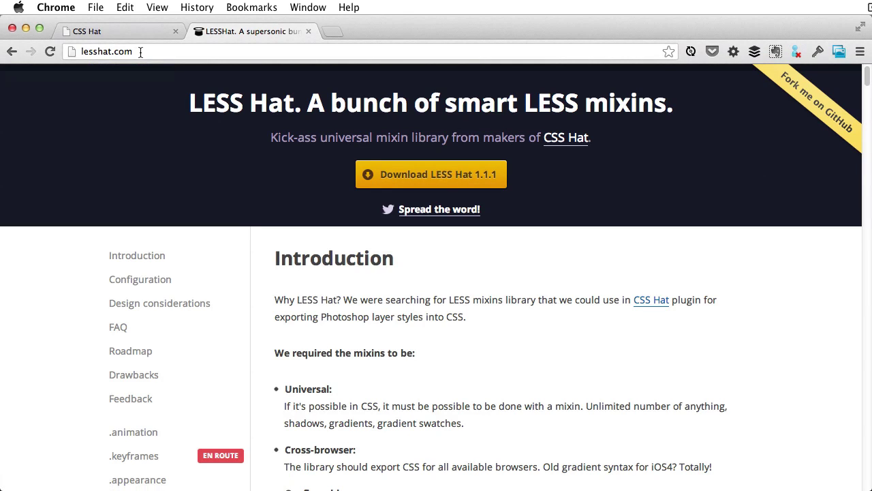
Step: Return from Chrome to Photoshop's CSS Hat panel showing the text layer's CSS
key("super+Tab")
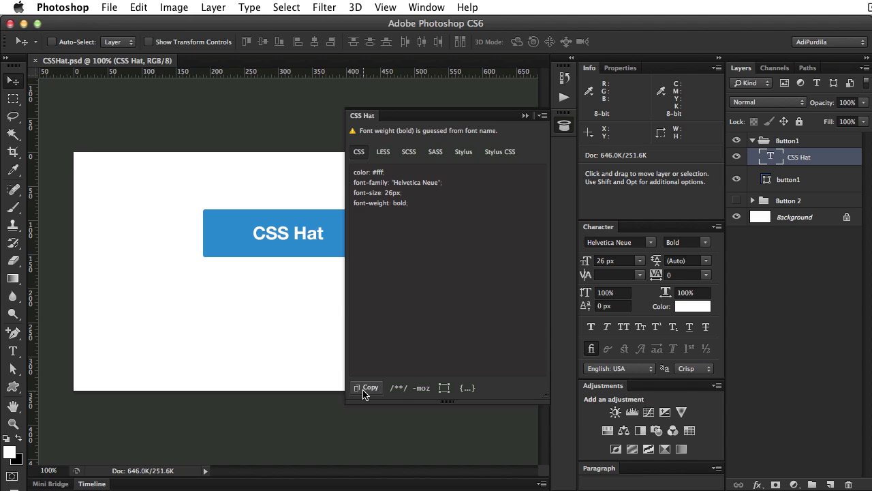
Step: Enable CSS Hat's explanatory comments and view the commented CSS for the button1 layer
left_click(399, 388)
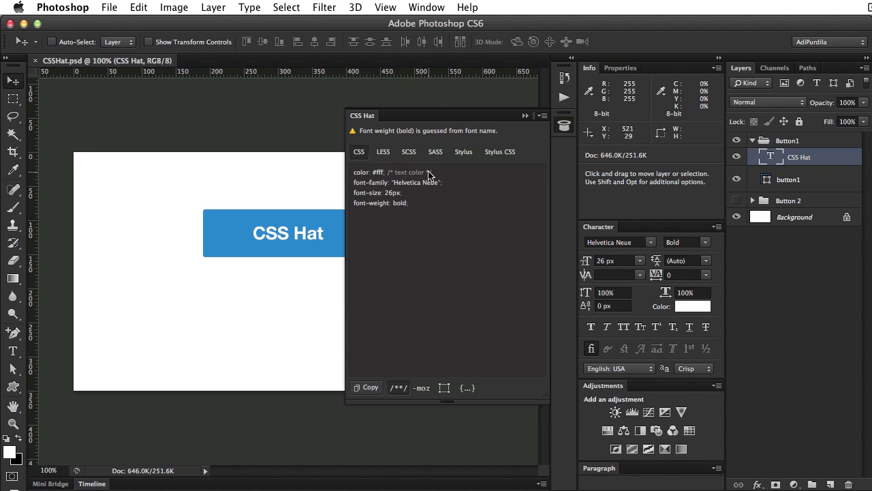
left_click(238, 242, "super")
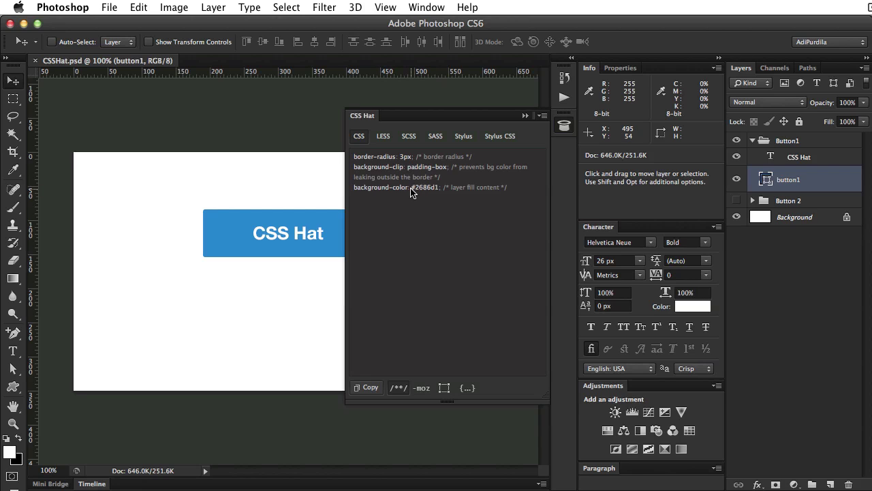
Step: Add -moz and -webkit prefixed border-radius and background-clip lines to button1's CSS
left_click(422, 388)
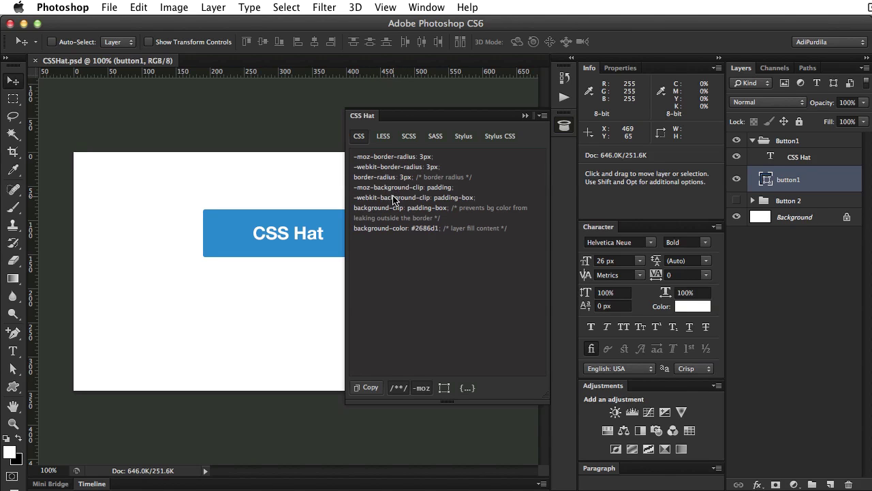
Step: Include width: 250px and height: 70px in button1's generated CSS
left_click(445, 389)
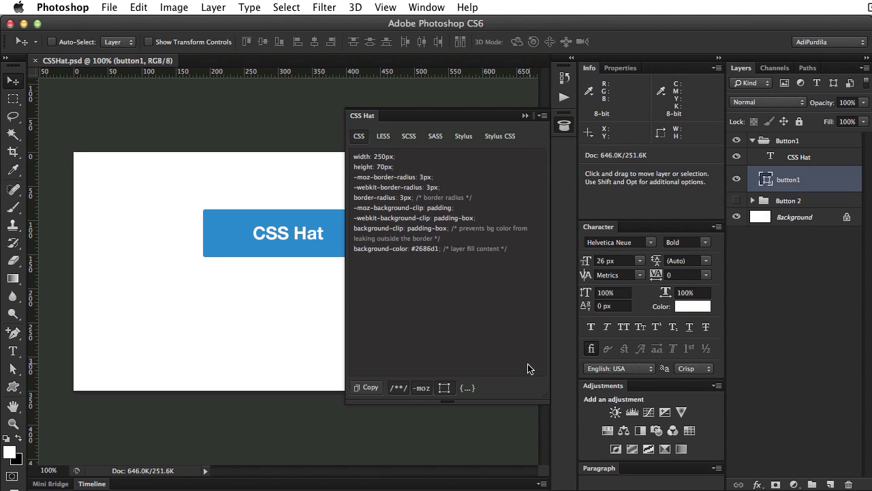
Step: Wrap button1's CSS in a .button1 rule named after the layer
left_click(469, 388)
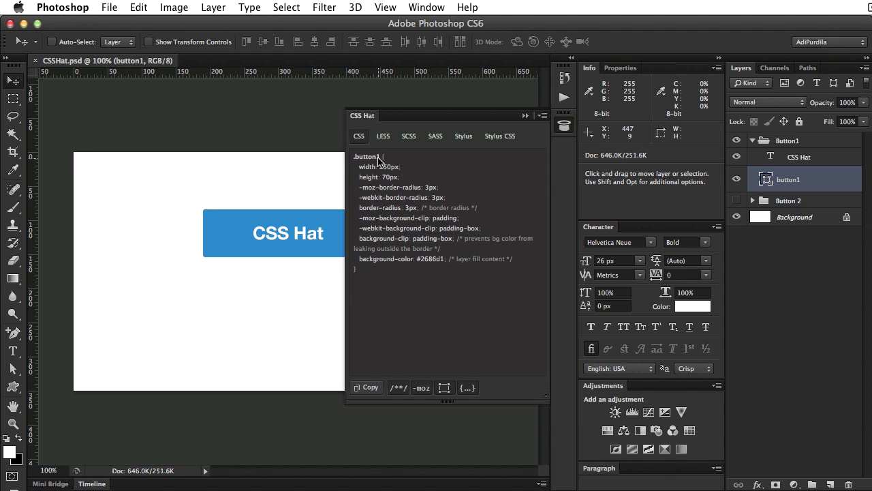
Step: Show the Button 2 group and select button2 to reveal its Stroke, Gradient Overlay and Outer Glow
left_click(737, 201)
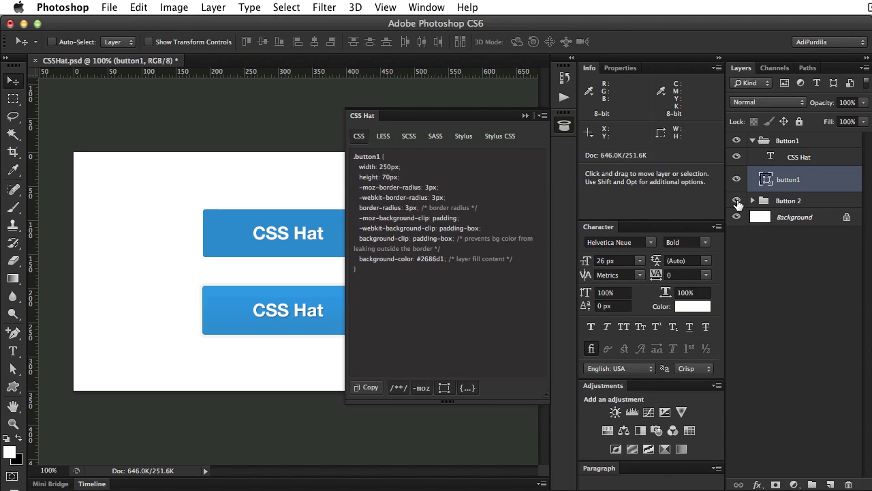
left_click(525, 115)
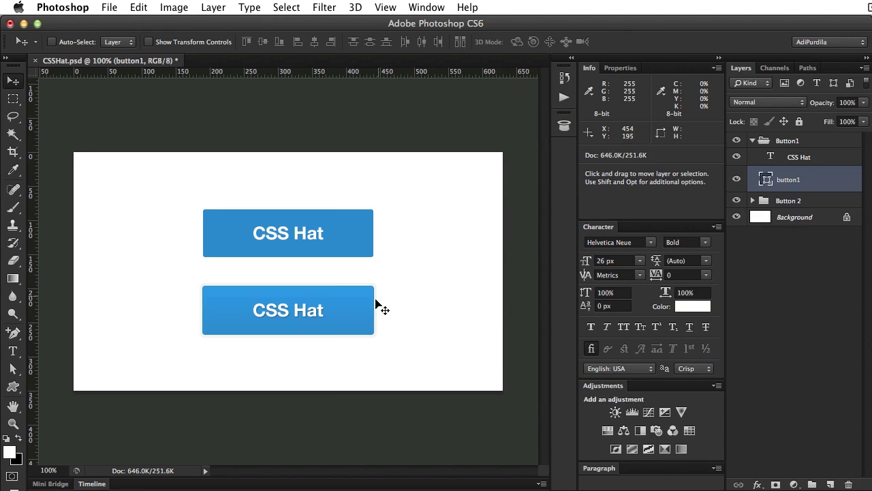
left_click(356, 317, "super")
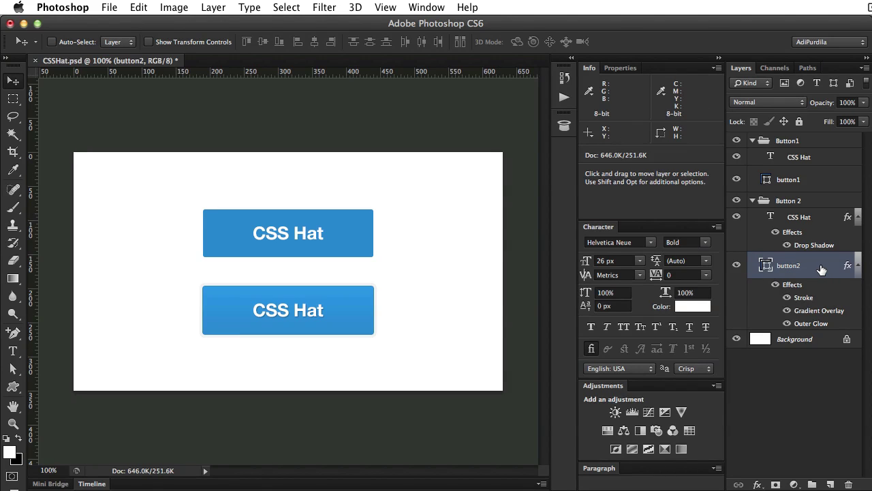
Step: Copy button2's generated CSS from CSS Hat with the width and height lines removed
left_click(564, 124)
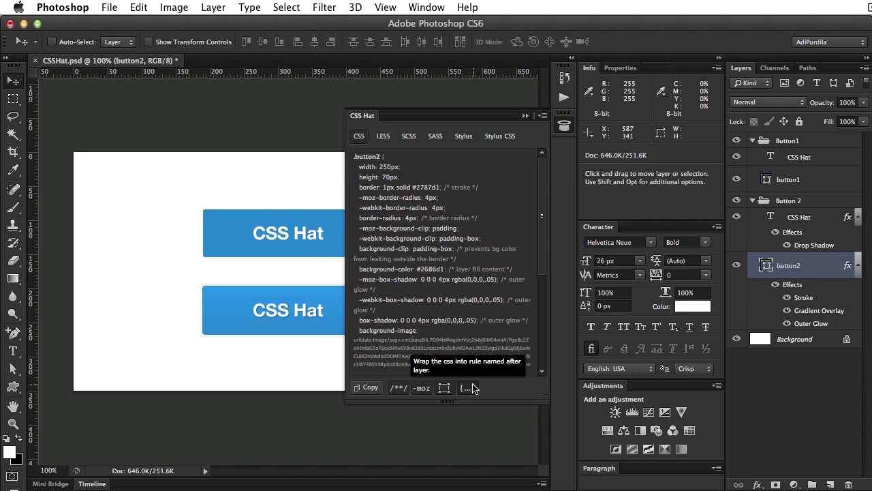
left_click(448, 387)
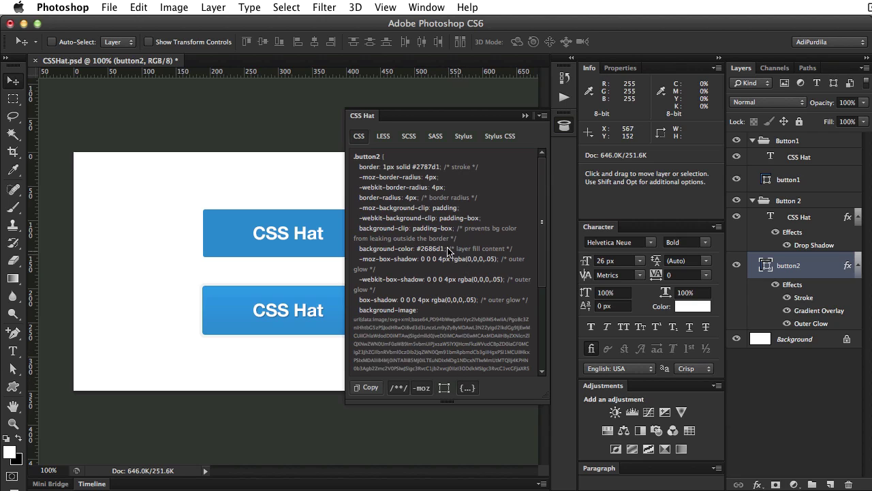
scroll(421, 268, "down", 5)
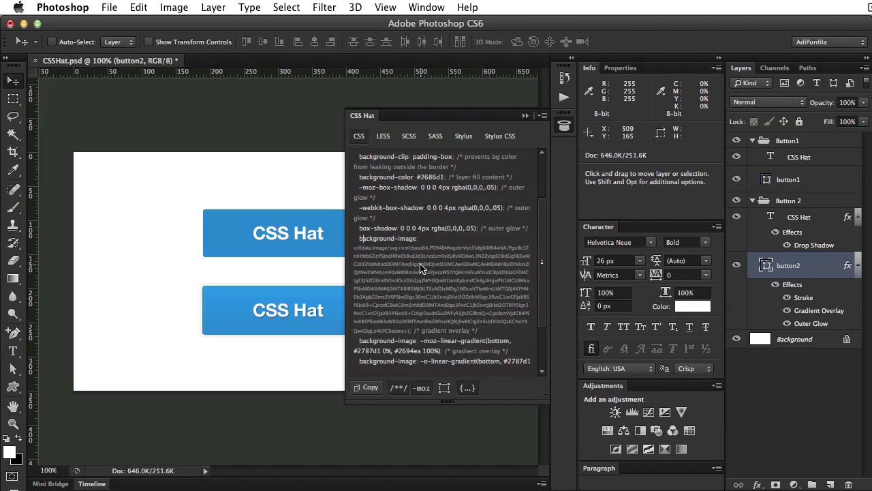
scroll(420, 268, "up", 1)
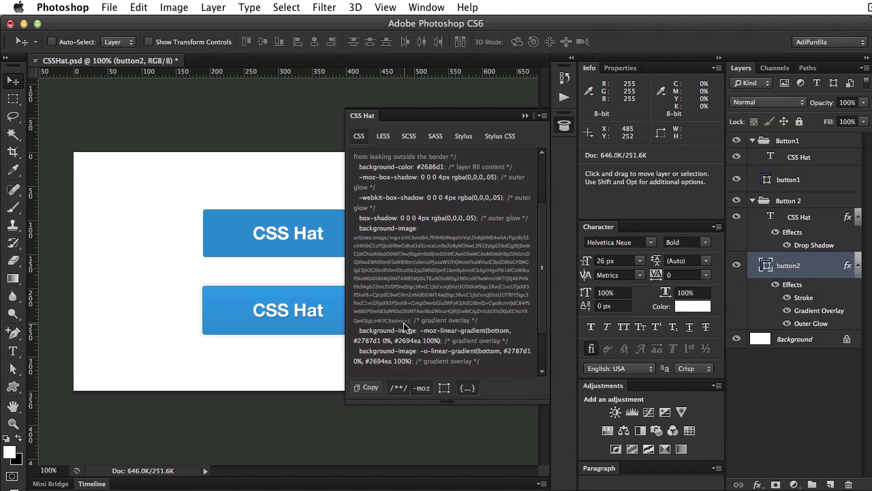
scroll(426, 307, "down", 1)
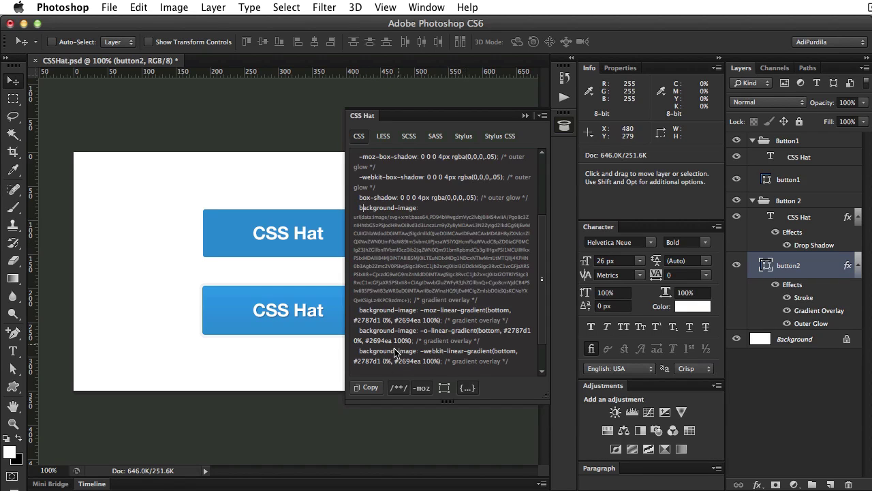
left_click(374, 387)
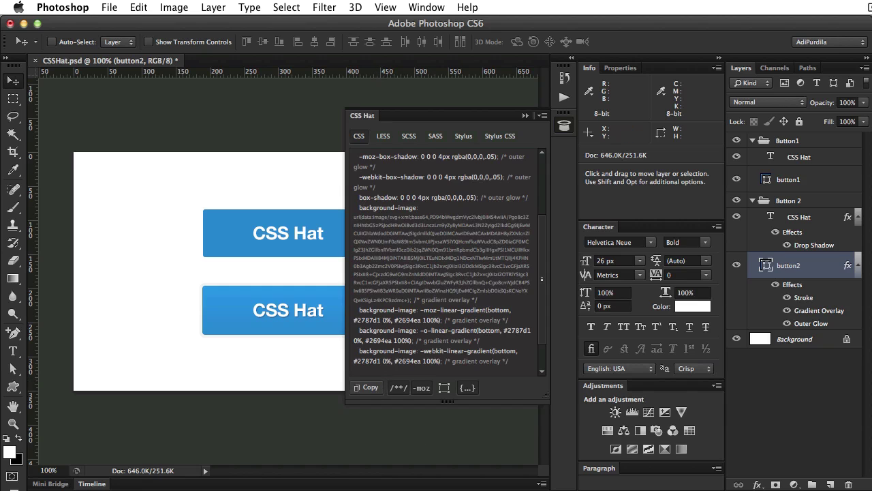
Step: Paste the .button2 rule below .button1 in Coda's styles.css and save
key("super+Tab")
left_click(99, 468)
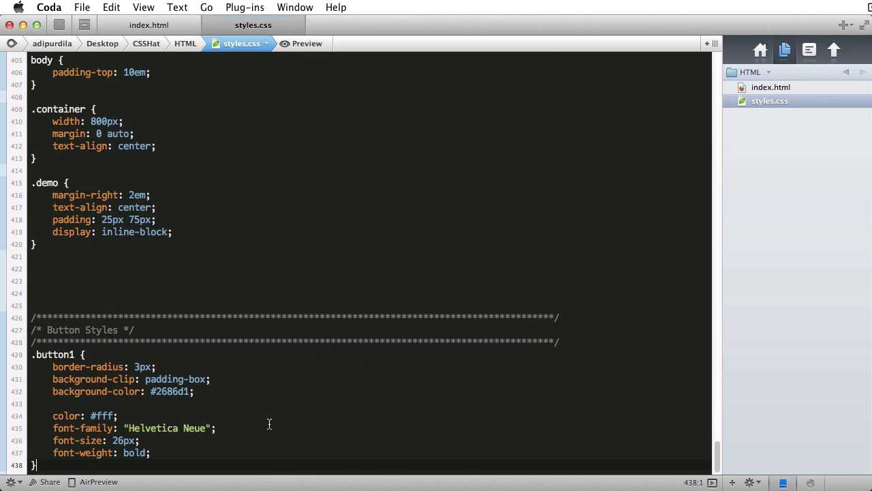
key("Return")
key("Return")
key("super+v")
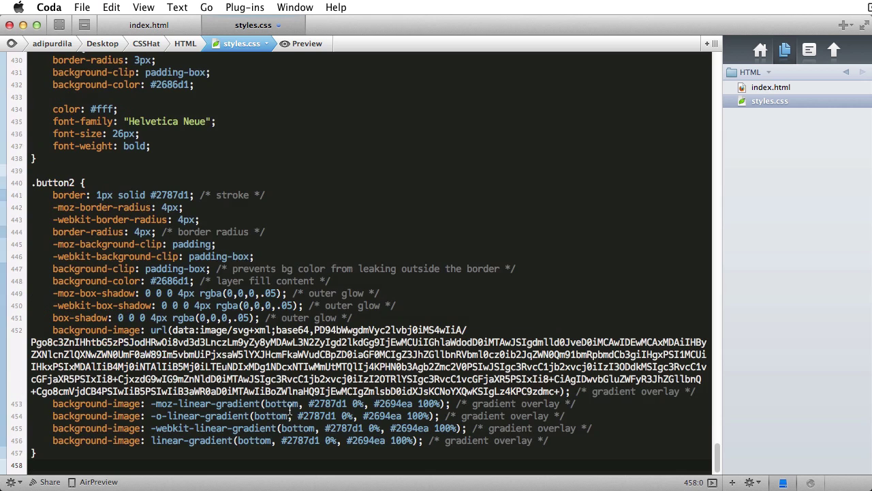
key("super+s")
Step: Reload index.html in Chrome to show the second button as a blue gradient box
key("super+Tab")
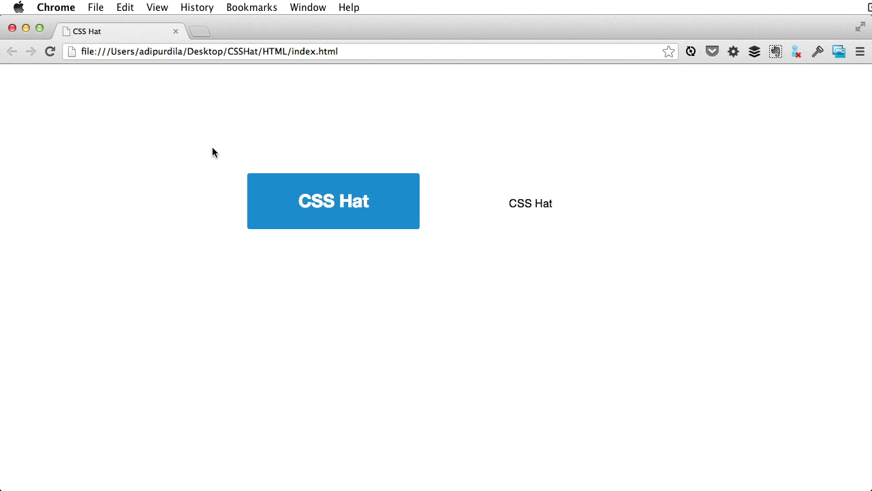
key("super+r")
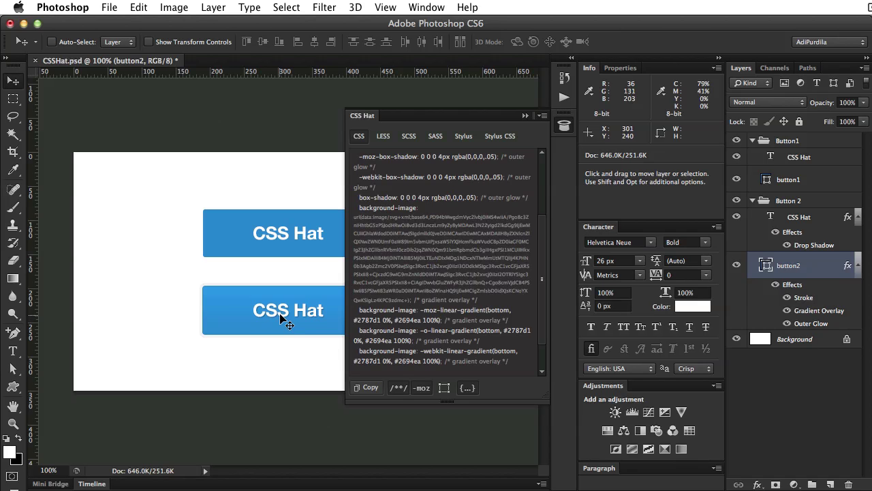
Step: Select the second button text layer's color, font and text-shadow declarations in CSS Hat
left_click(286, 311, "super")
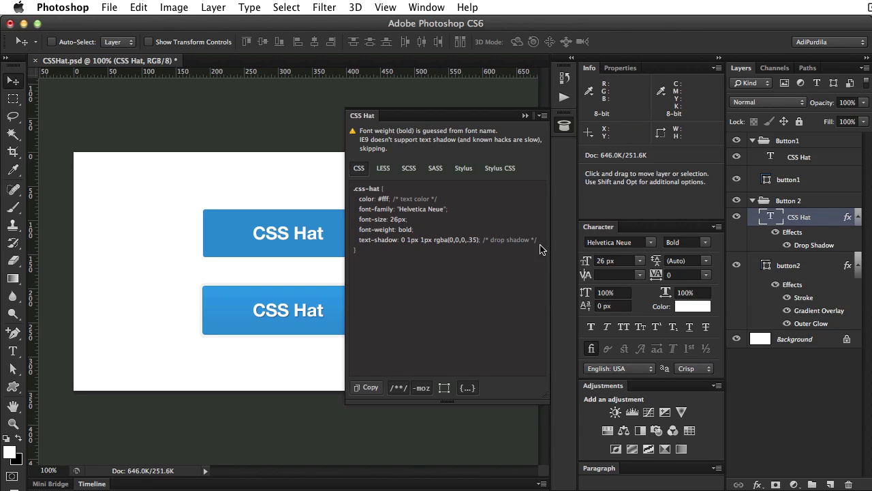
left_click_drag(538, 241, 353, 198)
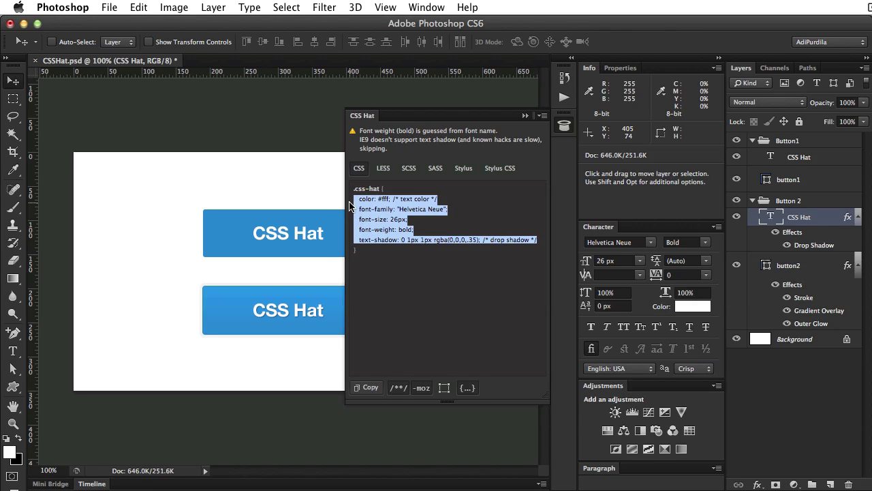
Step: Paste the #fff color, Helvetica Neue 26px bold and text-shadow lines into .button2 and save
key("super+Tab")
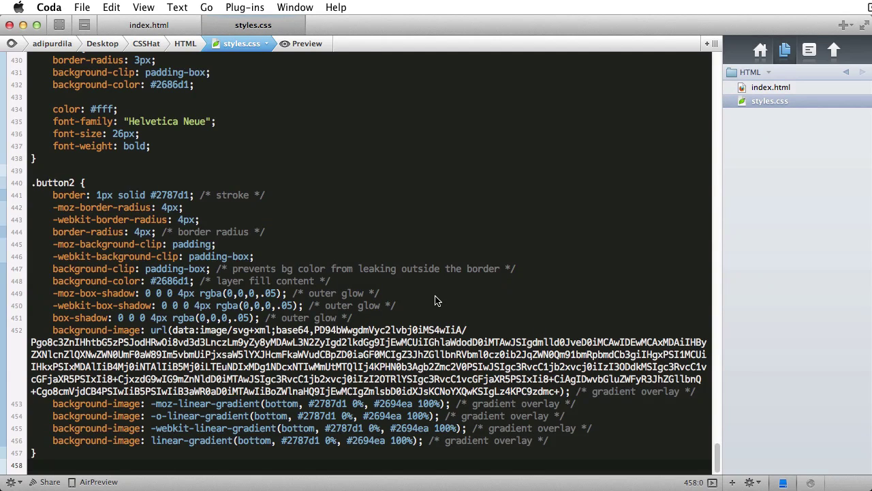
key("Up")
key("Return")
key("Return")
key("super+v")
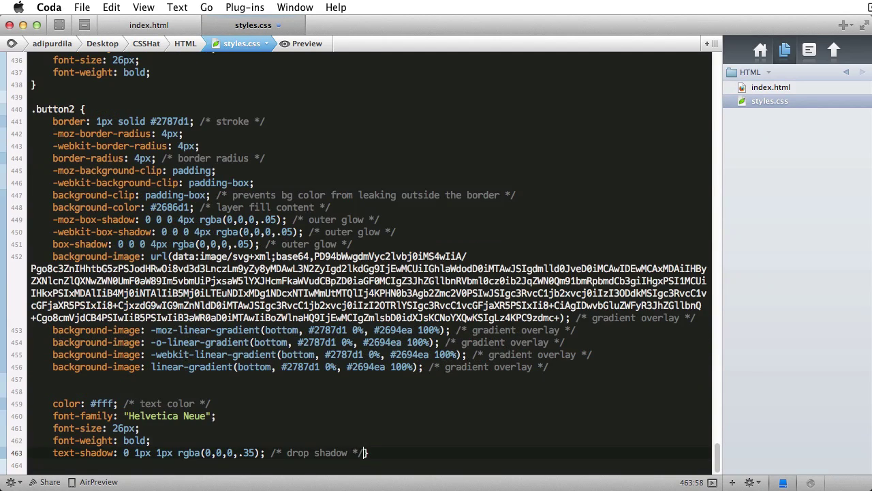
key("Return")
key("Up")
key("Up")
key("Up")
key("Up")
key("Up")
key("Up")
key("Delete")
key("super+s")
Step: Reload the page in Chrome to show the second button's white label
key("super+Tab")
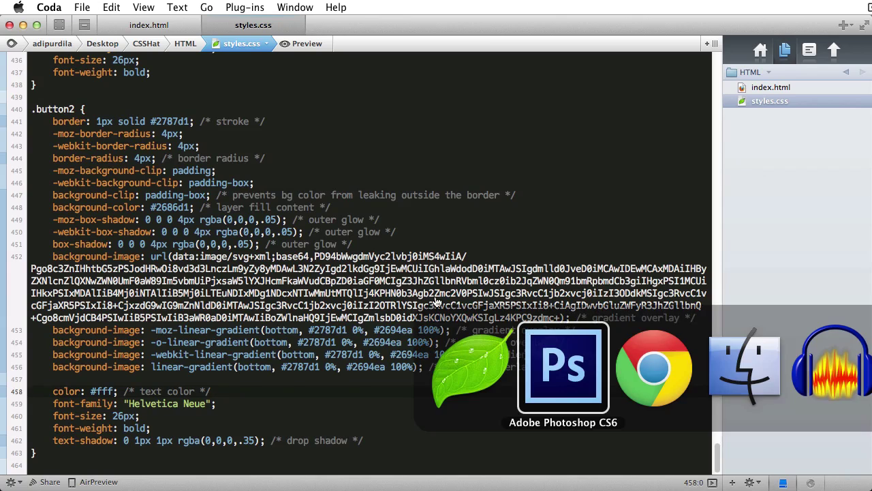
key("super+Tab")
key("super+r")
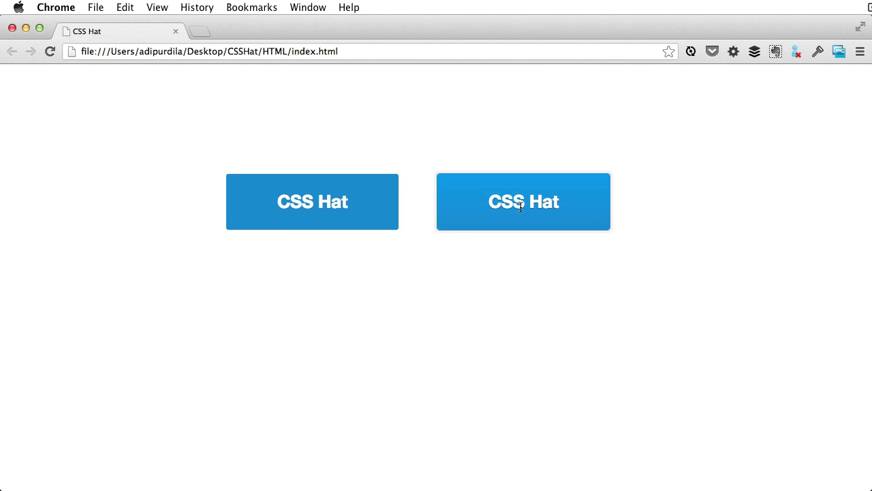